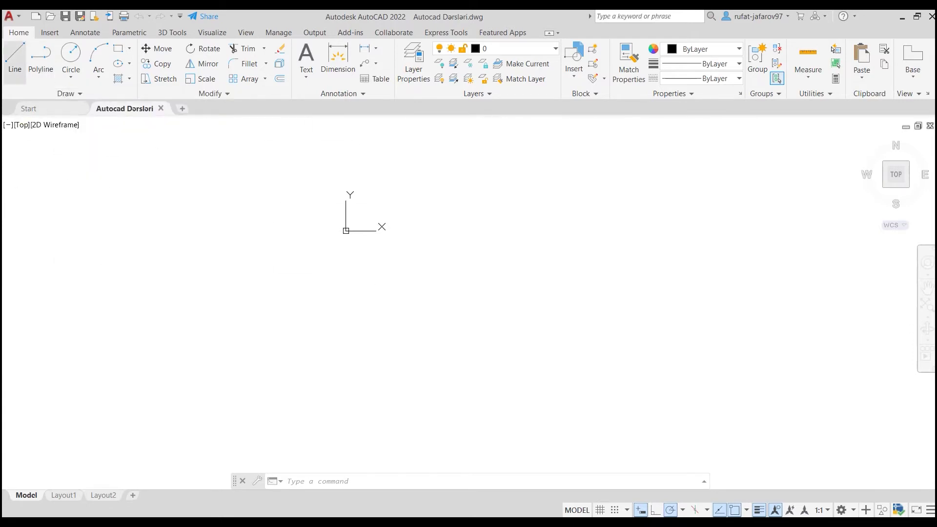
Draw a 50 by 50 square from four separate Line segments, closing it at the start corner
{"action": "left_click", "coordinate": [16, 61]}
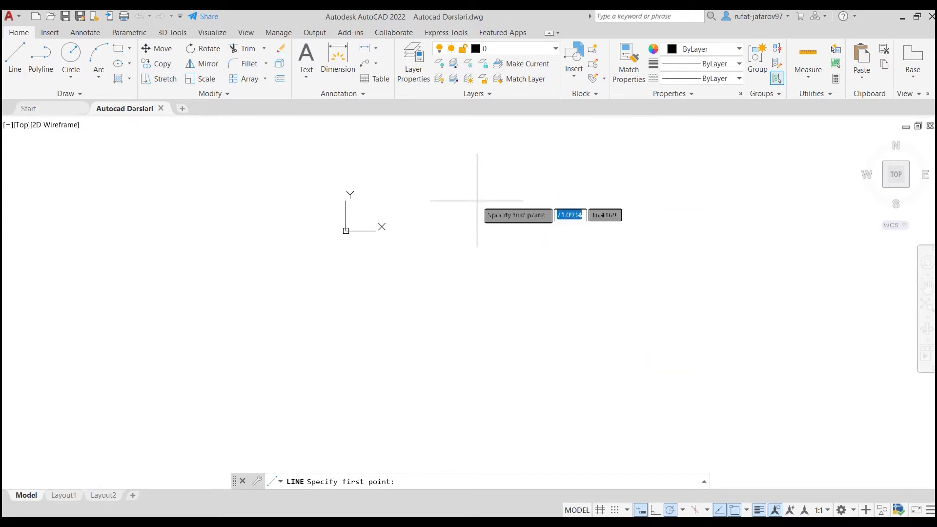
{"action": "left_click", "coordinate": [503, 332]}
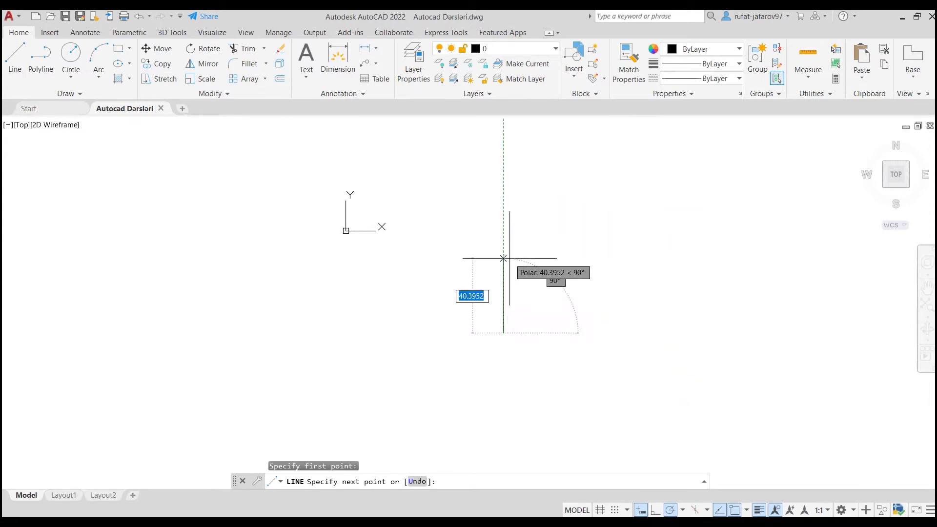
{"action": "type", "text": "50"}
{"action": "key", "text": "Return"}
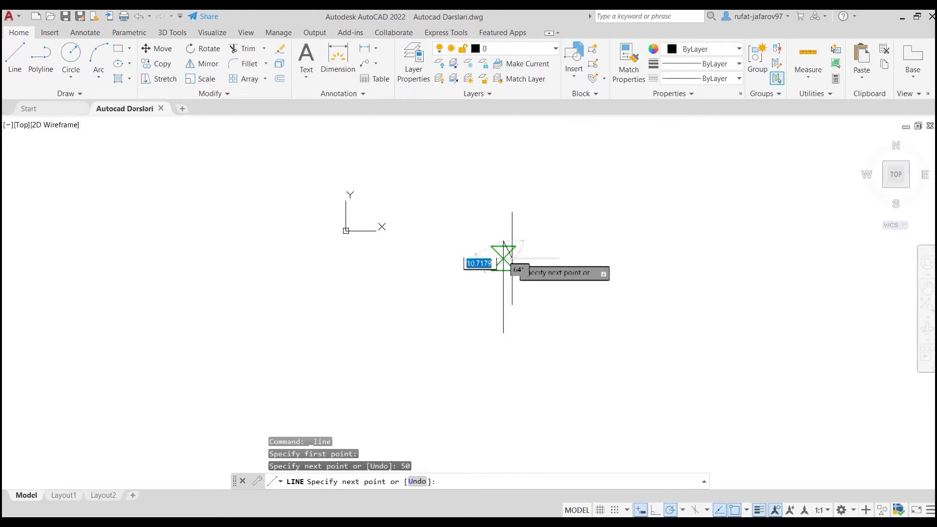
{"action": "type", "text": "504"}
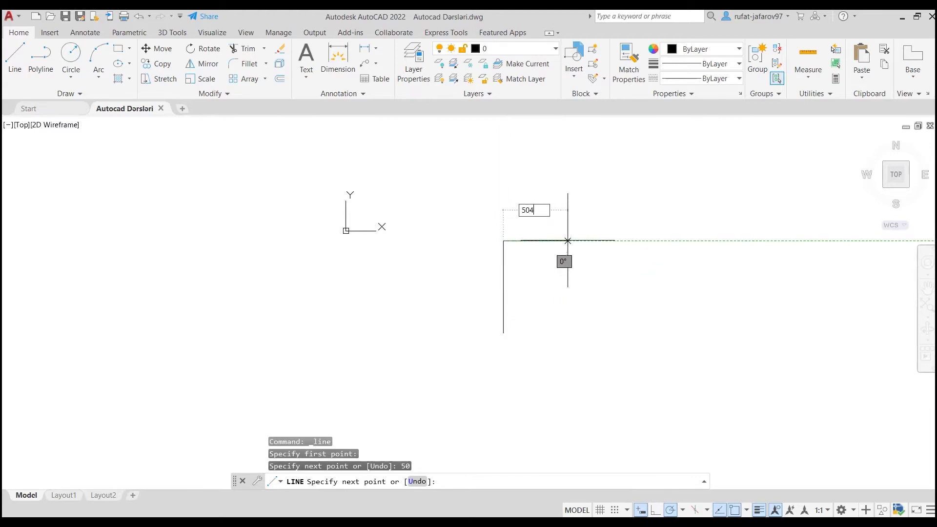
{"action": "key", "text": "Return"}
{"action": "type", "text": "50"}
{"action": "key", "text": "Return"}
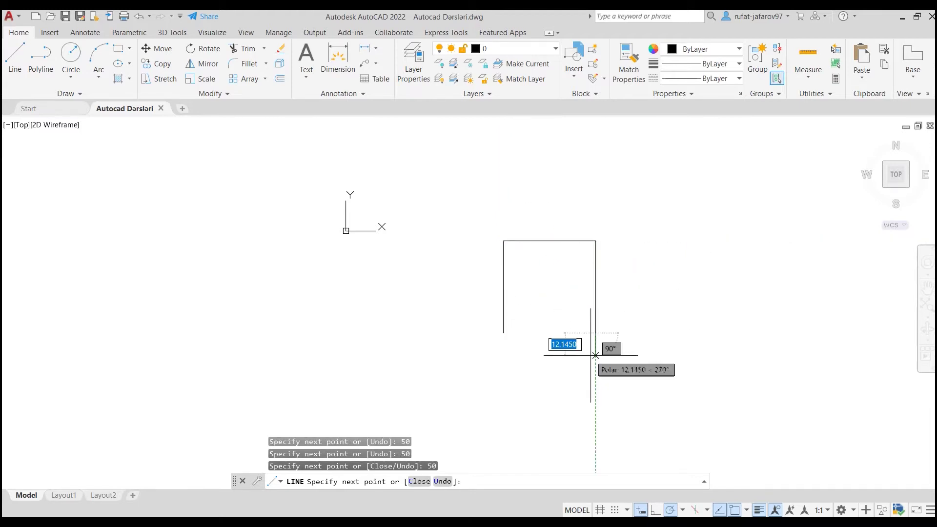
{"action": "left_click", "coordinate": [503, 333]}
{"action": "right_click", "coordinate": [546, 259]}
{"action": "left_click", "coordinate": [566, 267]}
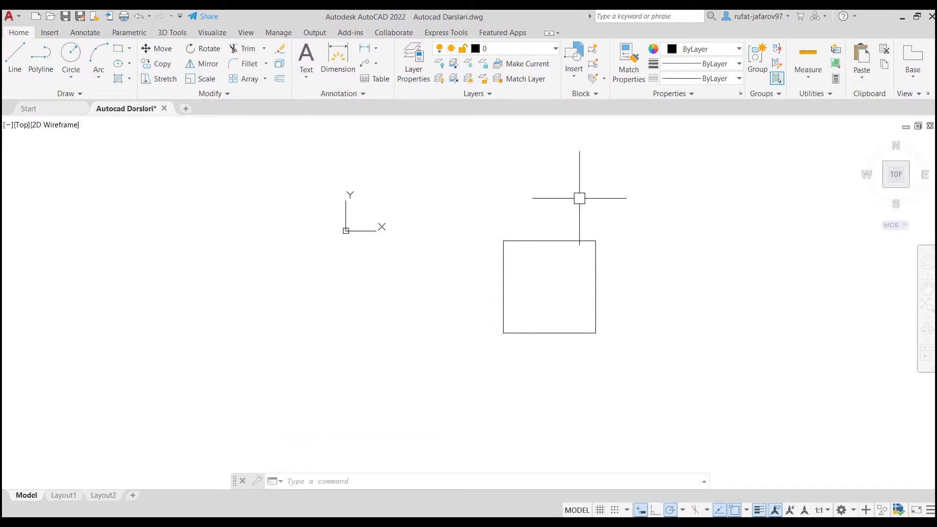
Select the square's right, top and left edges with crossing windows, then clear the selection
{"action": "left_click", "coordinate": [627, 275]}
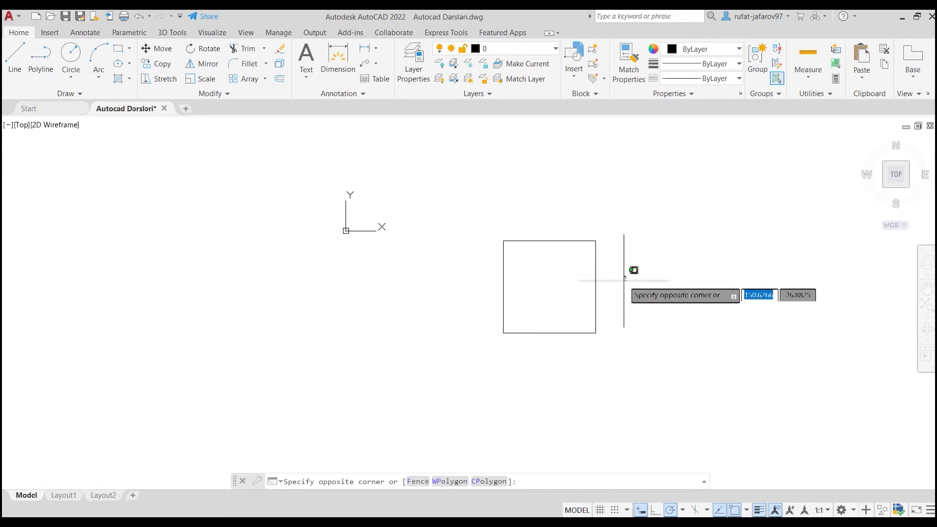
{"action": "left_click", "coordinate": [583, 285]}
{"action": "left_click", "coordinate": [560, 204]}
{"action": "left_click", "coordinate": [539, 252]}
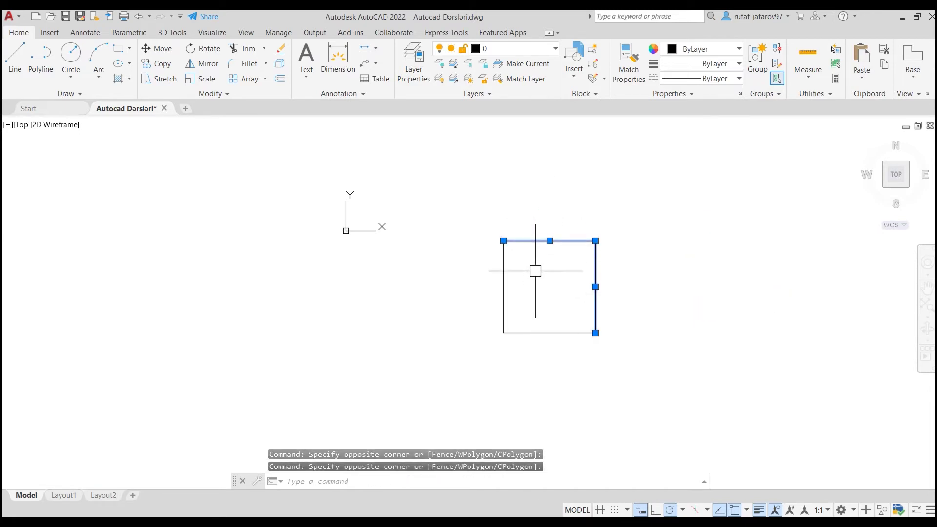
{"action": "left_click", "coordinate": [536, 271]}
{"action": "left_click", "coordinate": [470, 292]}
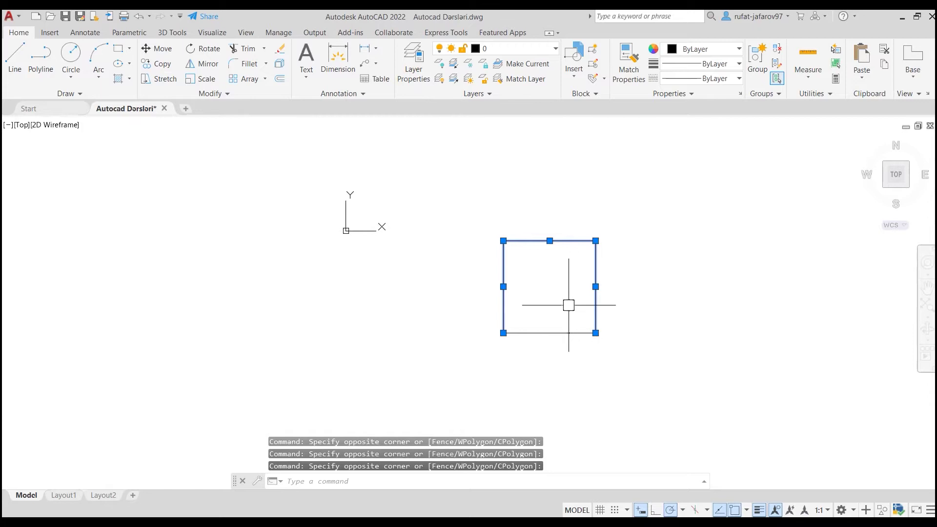
{"action": "key", "text": "Escape"}
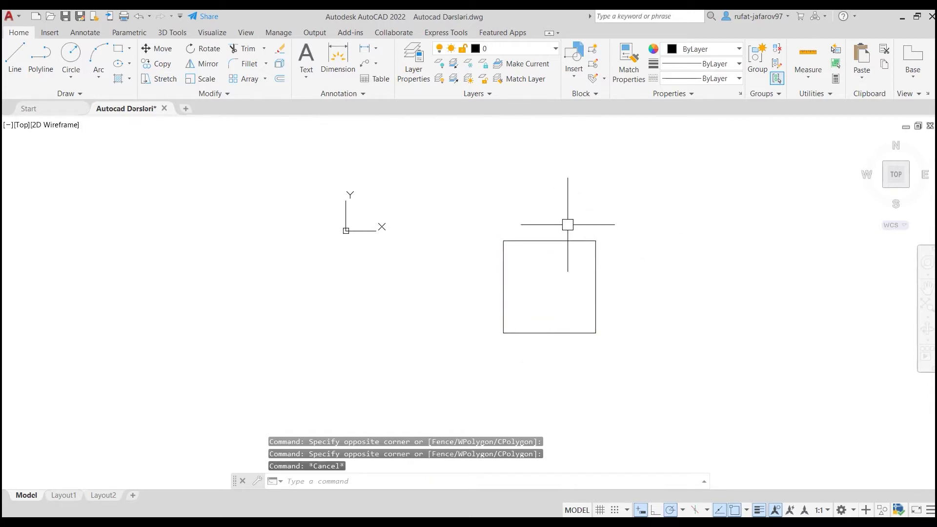
Erase the square's top edge, then Undo the erase to restore it
{"action": "left_click_drag", "start_coordinate": [568, 224], "coordinate": [543, 274]}
{"action": "key", "text": "Delete"}
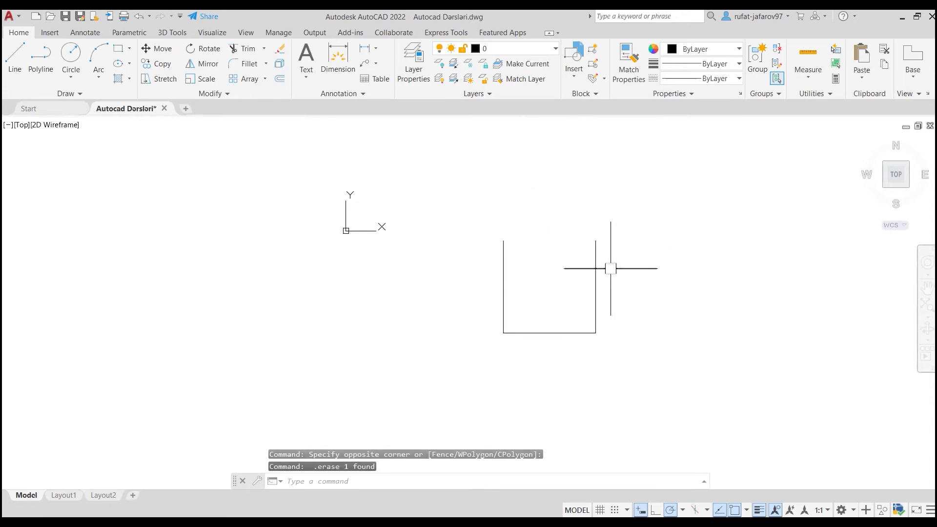
{"action": "left_click", "coordinate": [14, 59]}
{"action": "left_click", "coordinate": [596, 240]}
{"action": "right_click", "coordinate": [652, 207]}
{"action": "left_click", "coordinate": [679, 215]}
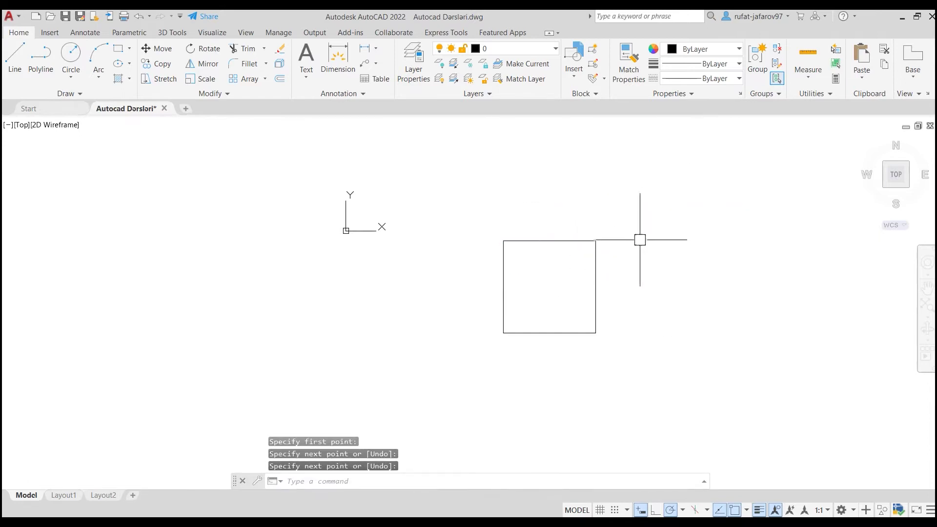
{"action": "right_click", "coordinate": [541, 238]}
{"action": "left_click", "coordinate": [543, 185]}
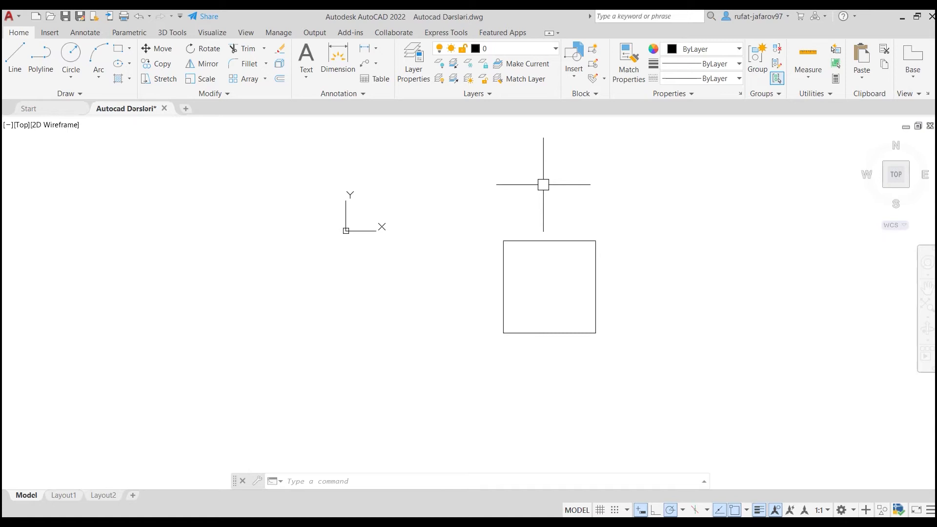
Select and deselect the top and right edges, then pan the view to make room on the right
{"action": "left_click", "coordinate": [601, 218]}
{"action": "left_click", "coordinate": [583, 246]}
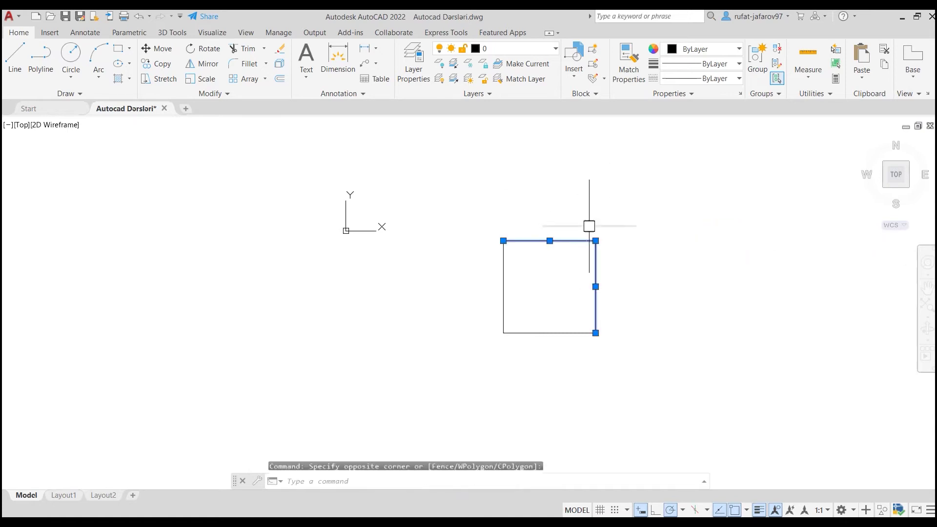
{"action": "key", "text": "Escape"}
{"action": "left_click", "coordinate": [633, 260]}
{"action": "key", "text": "Escape"}
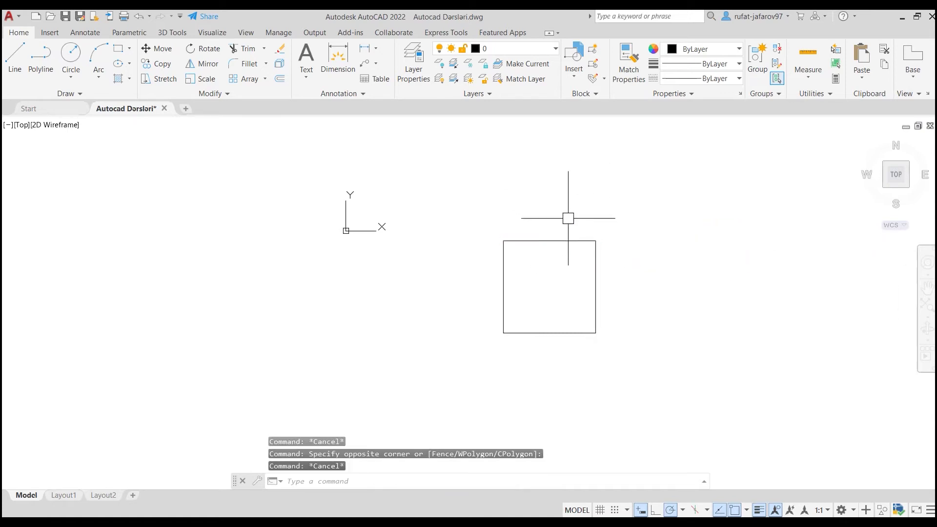
{"action": "middle_click_drag", "start_coordinate": [574, 215], "coordinate": [427, 211]}
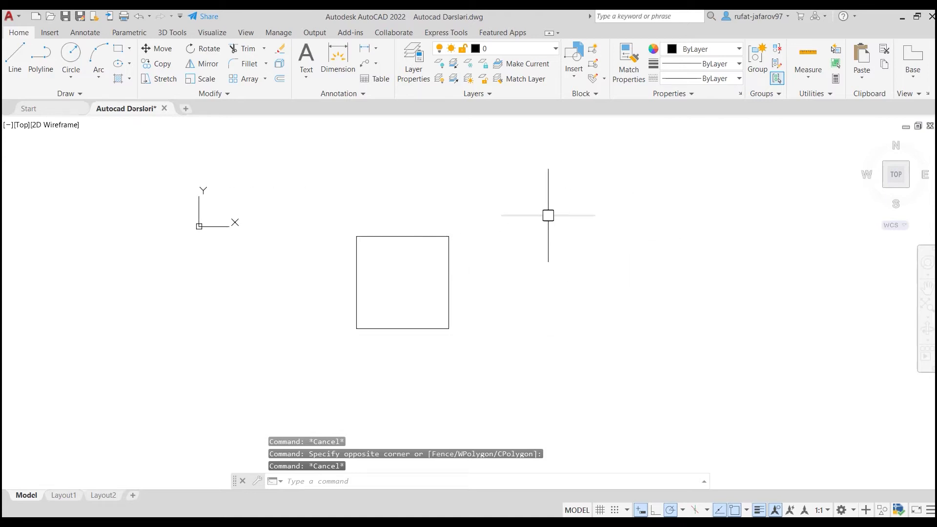
Draw a second 50 by 50 square as one closed Polyline beside the line-built square
{"action": "left_click", "coordinate": [40, 58]}
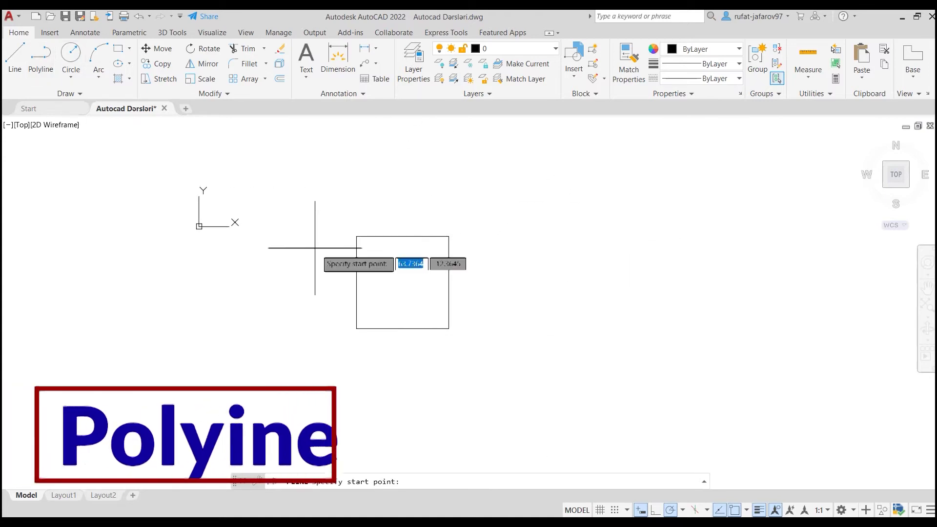
{"action": "left_click", "coordinate": [485, 236]}
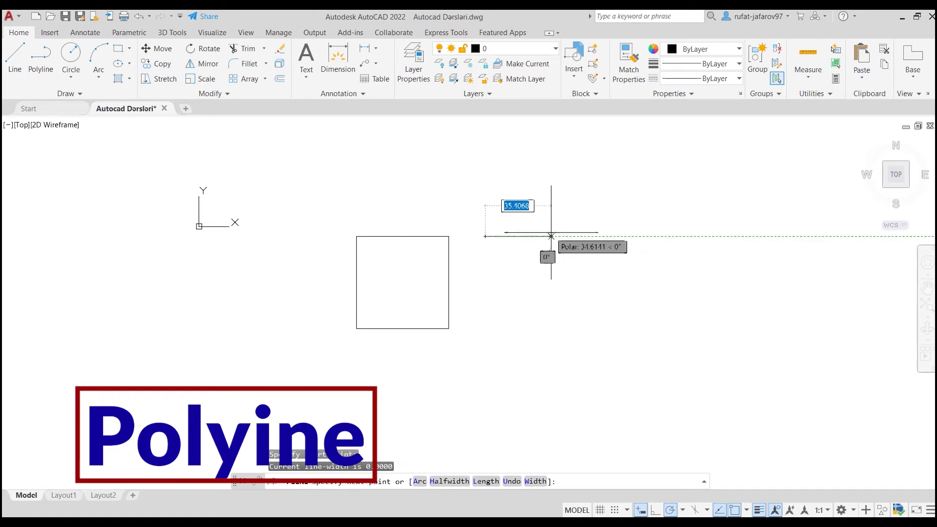
{"action": "type", "text": "50"}
{"action": "key", "text": "Return"}
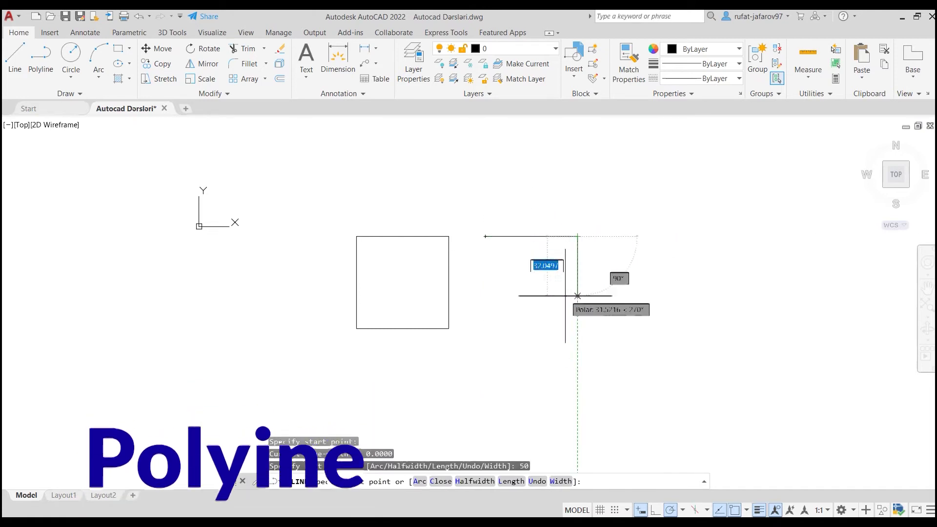
{"action": "type", "text": "50"}
{"action": "key", "text": "Return"}
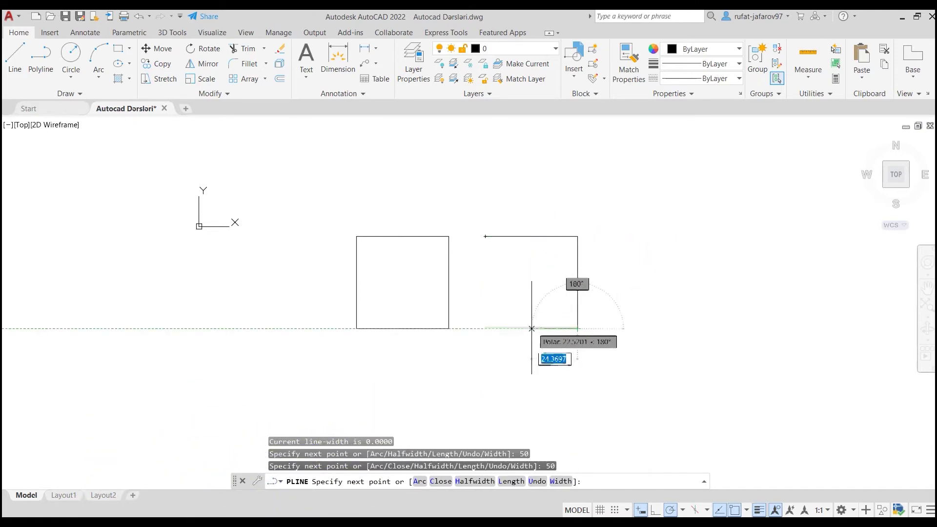
{"action": "type", "text": "50"}
{"action": "key", "text": "Return"}
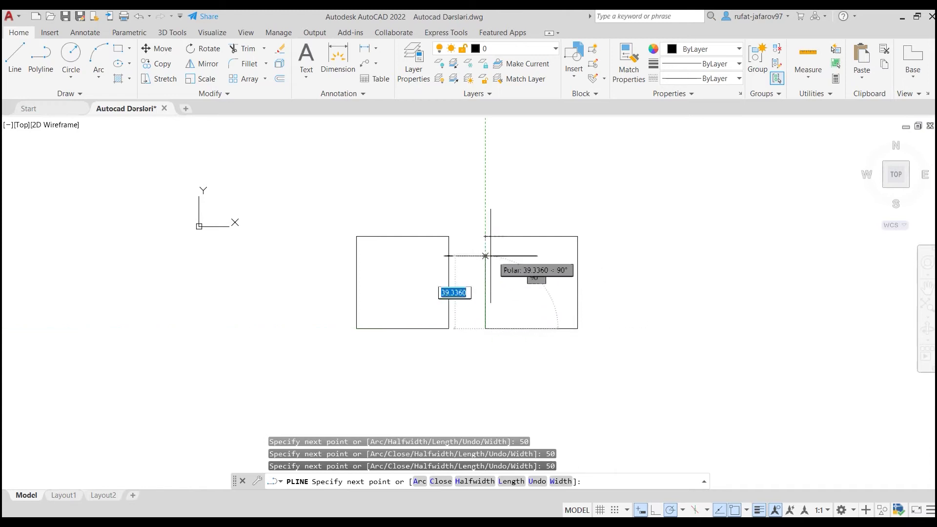
{"action": "left_click", "coordinate": [485, 236]}
{"action": "right_click", "coordinate": [504, 164]}
{"action": "left_click", "coordinate": [531, 171]}
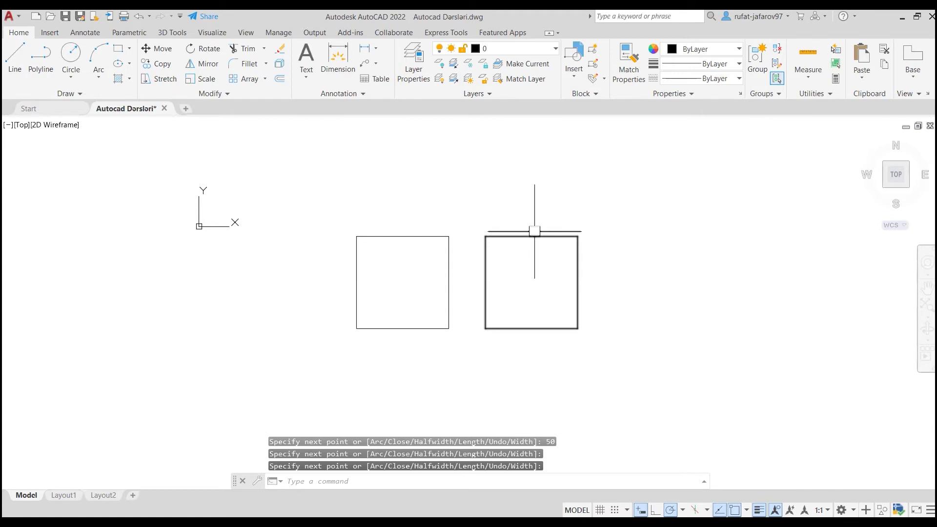
{"action": "left_click", "coordinate": [553, 236]}
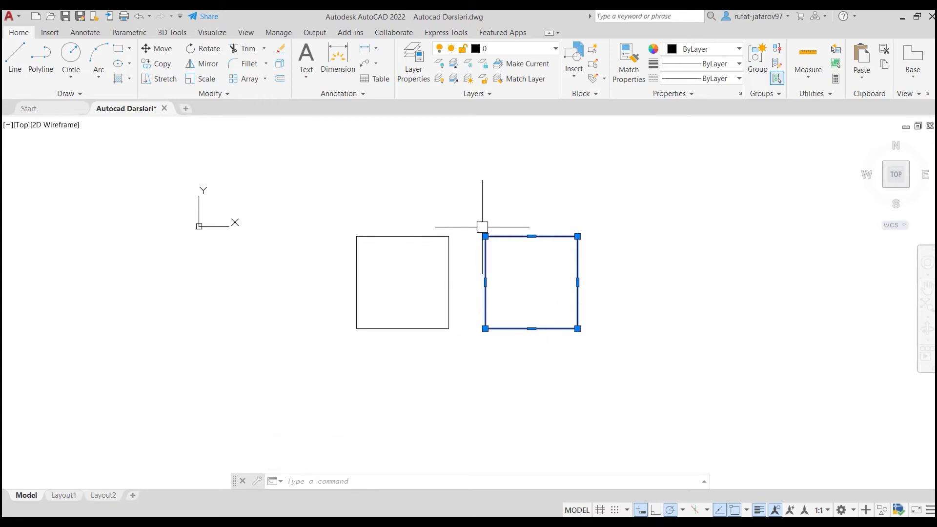
{"action": "key", "text": "Escape"}
{"action": "left_click", "coordinate": [454, 210]}
{"action": "left_click", "coordinate": [440, 257]}
{"action": "key", "text": "Escape"}
{"action": "left_click", "coordinate": [457, 204]}
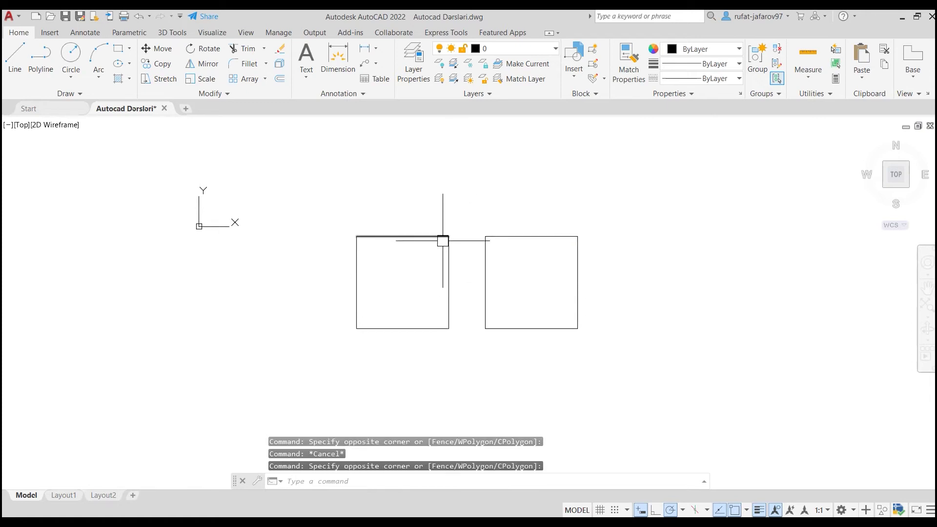
{"action": "left_click", "coordinate": [442, 237]}
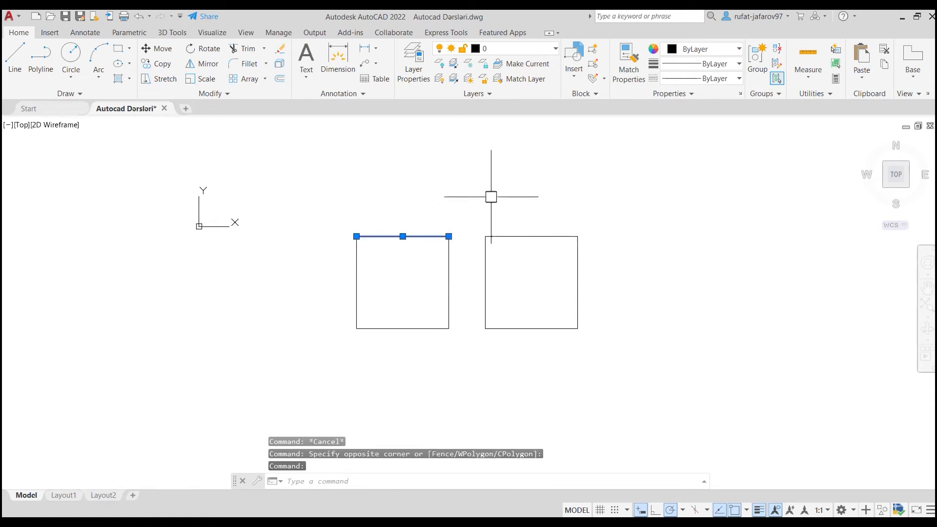
{"action": "key", "text": "Escape"}
{"action": "left_click", "coordinate": [569, 215]}
{"action": "left_click", "coordinate": [549, 241]}
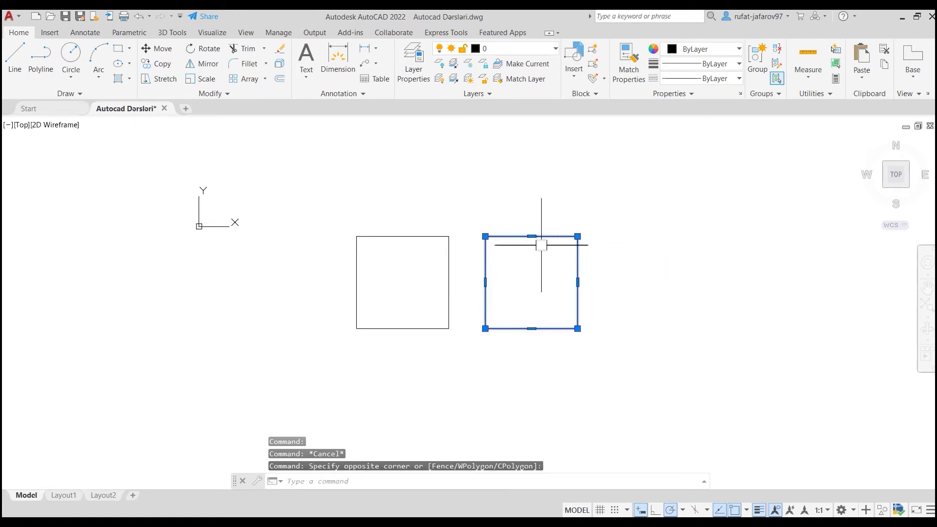
{"action": "key", "text": "Escape"}
{"action": "middle_click_drag", "start_coordinate": [561, 211], "coordinate": [608, 203]}
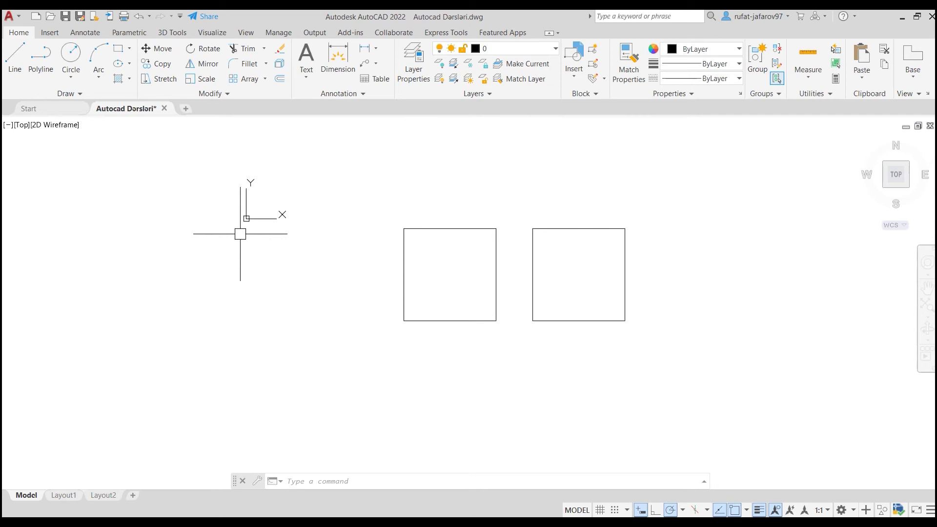
{"action": "left_click", "coordinate": [377, 218]}
{"action": "left_click", "coordinate": [527, 369]}
{"action": "key", "text": "Escape"}
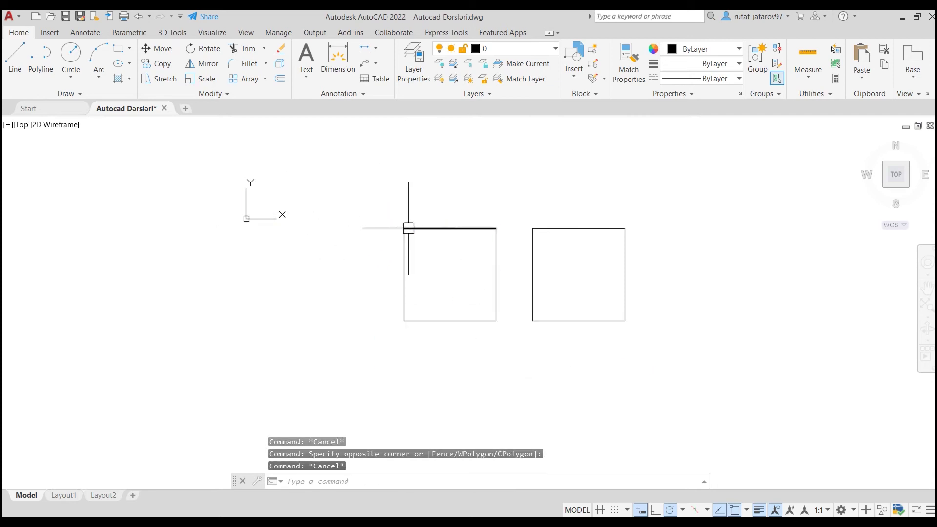
{"action": "left_click", "coordinate": [377, 213]}
{"action": "left_click", "coordinate": [503, 366]}
{"action": "key", "text": "Escape"}
{"action": "left_click", "coordinate": [515, 215]}
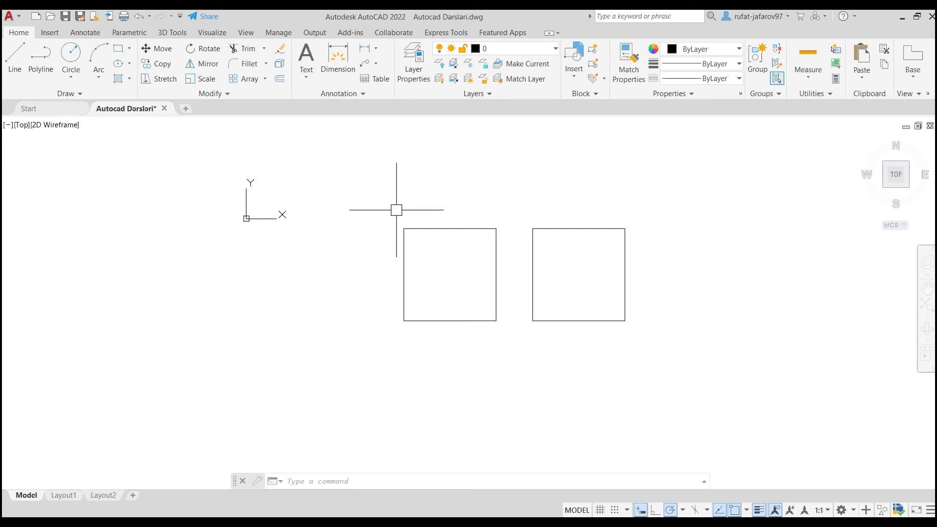
{"action": "middle_click_drag", "start_coordinate": [396, 210], "coordinate": [330, 225]}
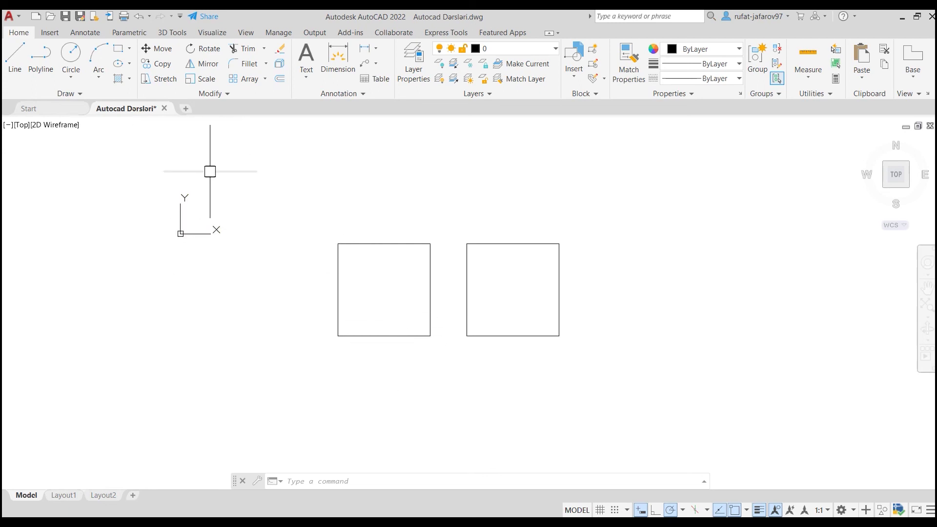
{"action": "middle_click_drag", "start_coordinate": [334, 203], "coordinate": [280, 203]}
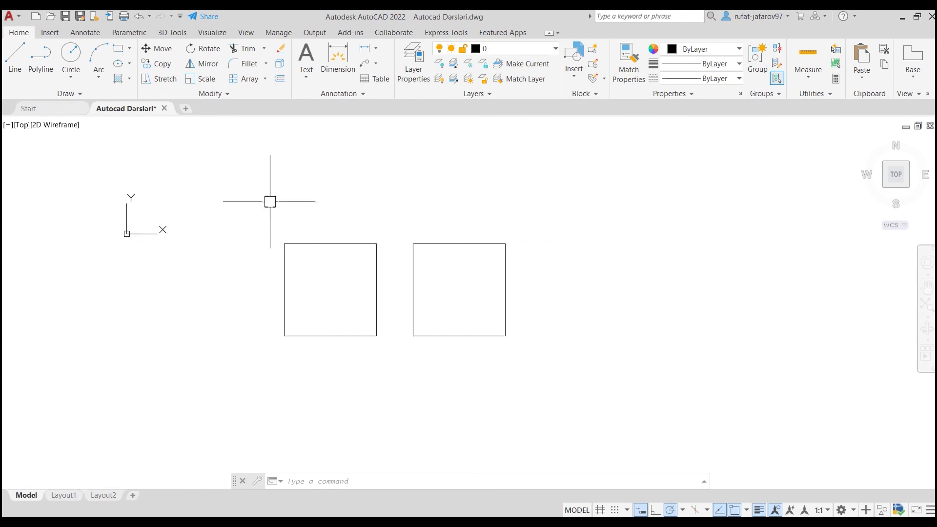